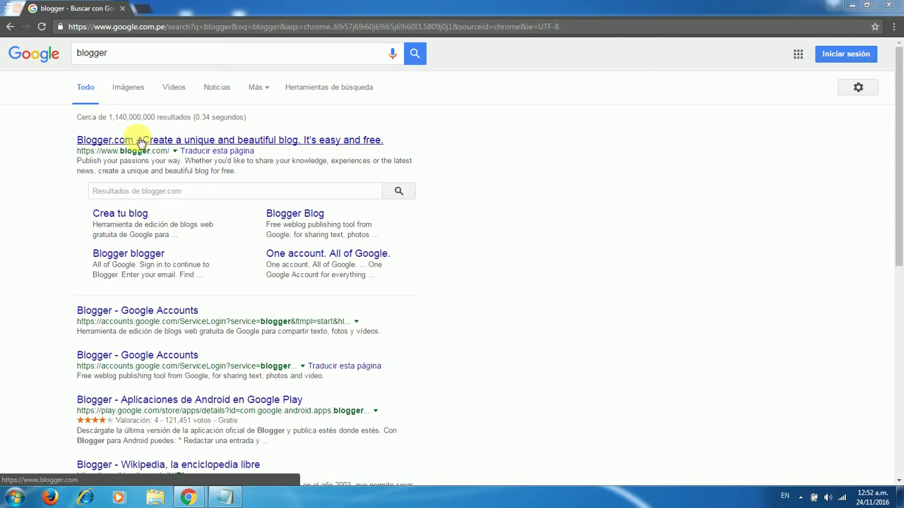
Step: Open Blogger's sign-in page from the search results and switch to the browser window already signed in to Blogger
click(140, 141)
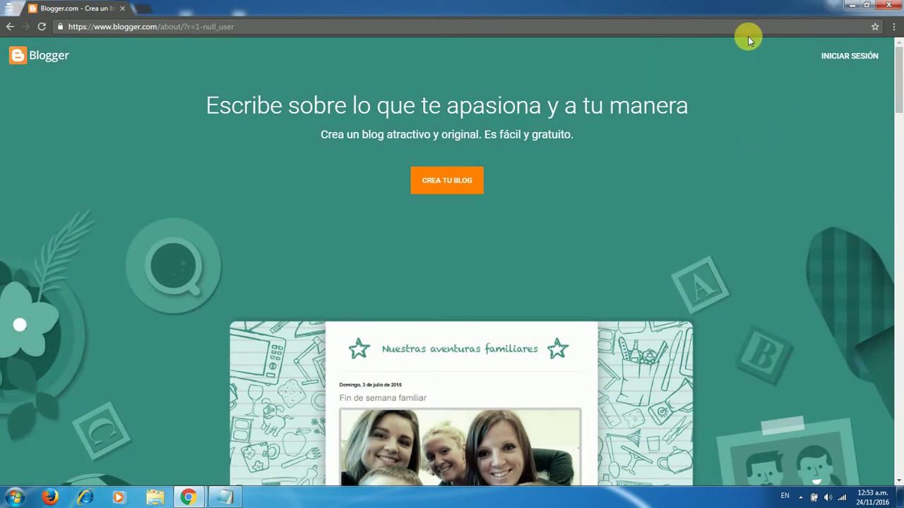
click(854, 61)
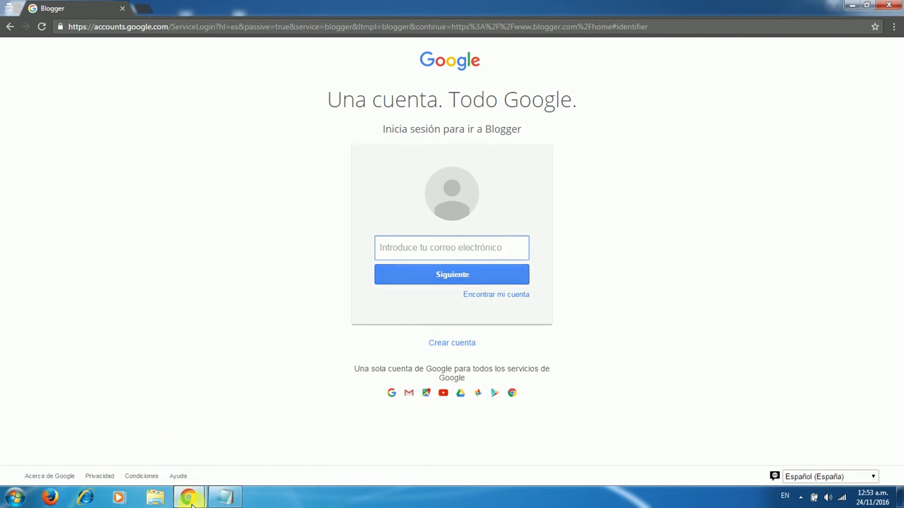
mouse_move(190, 501)
click(152, 440)
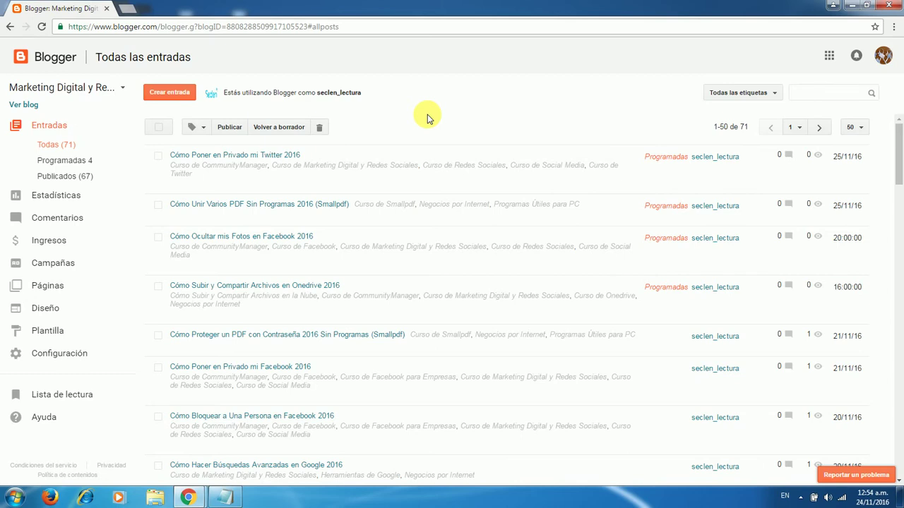
Step: Switch to the cursomiriadabuscandotesoros blog and open its basic settings
click(123, 89)
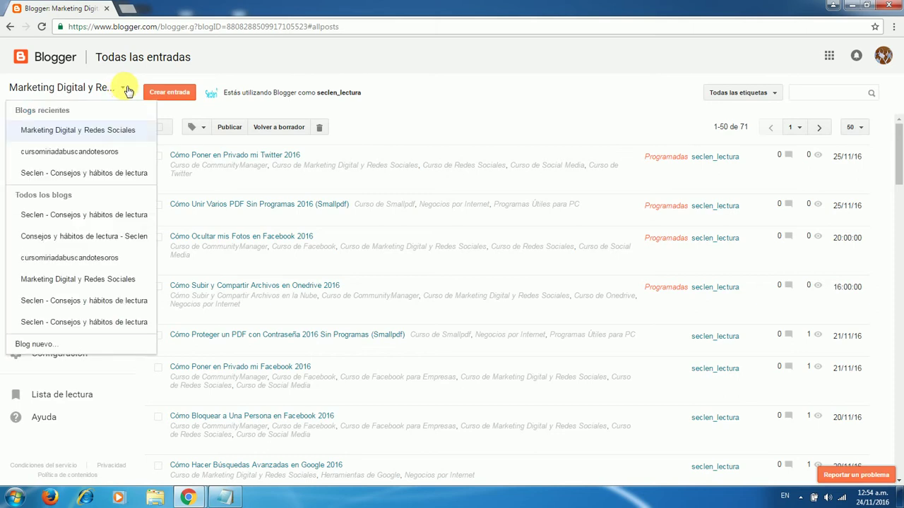
click(96, 152)
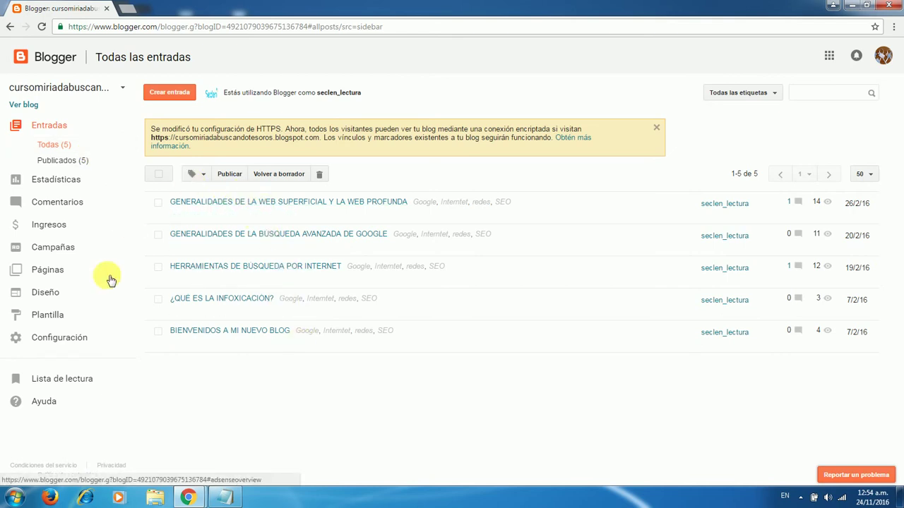
click(66, 343)
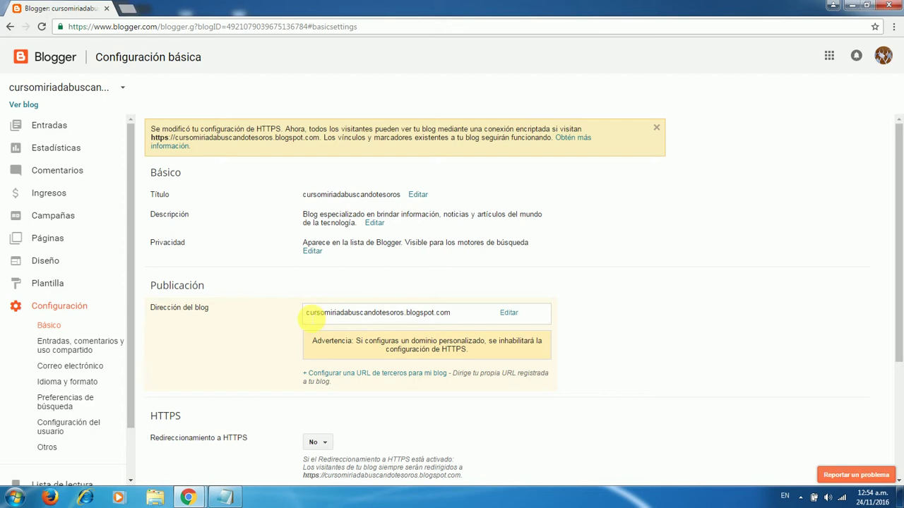
Step: Check the blog's current address in the publishing settings and on the live blog, and close the blog page
drag(308, 316, 453, 314)
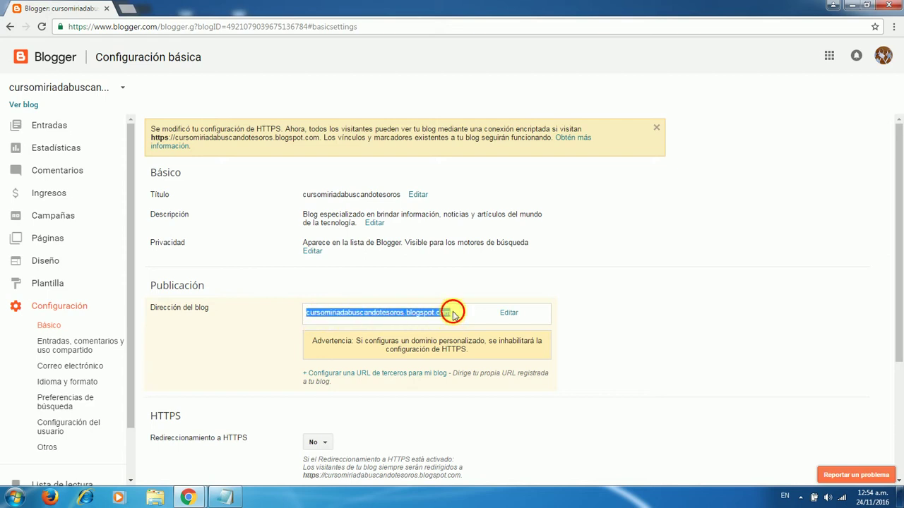
click(450, 315)
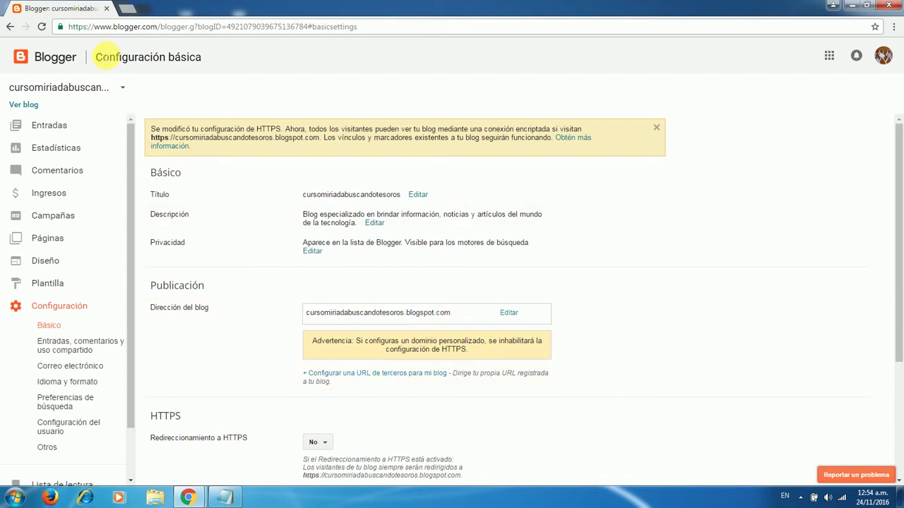
click(37, 110)
click(197, 9)
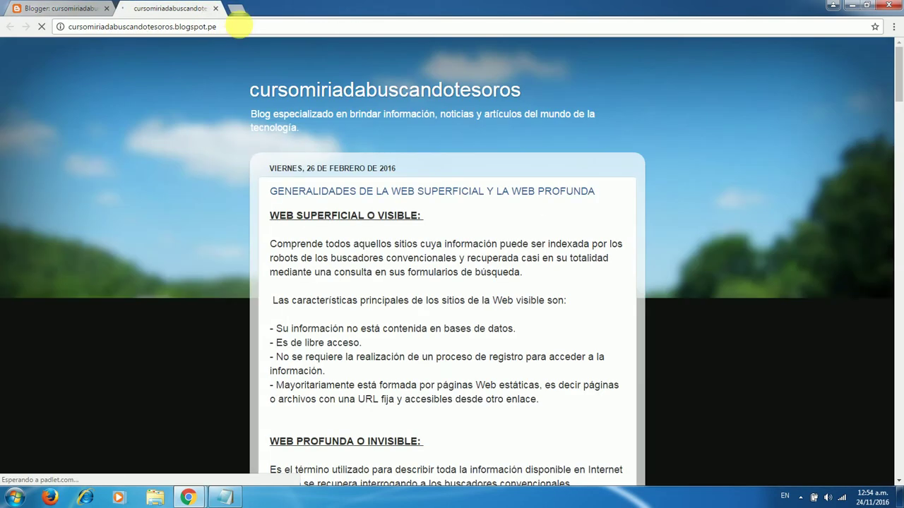
click(237, 26)
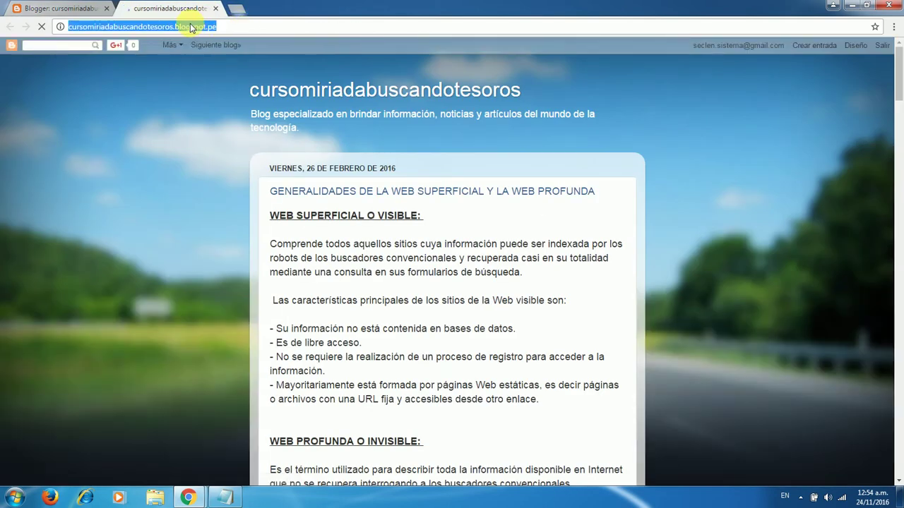
click(217, 8)
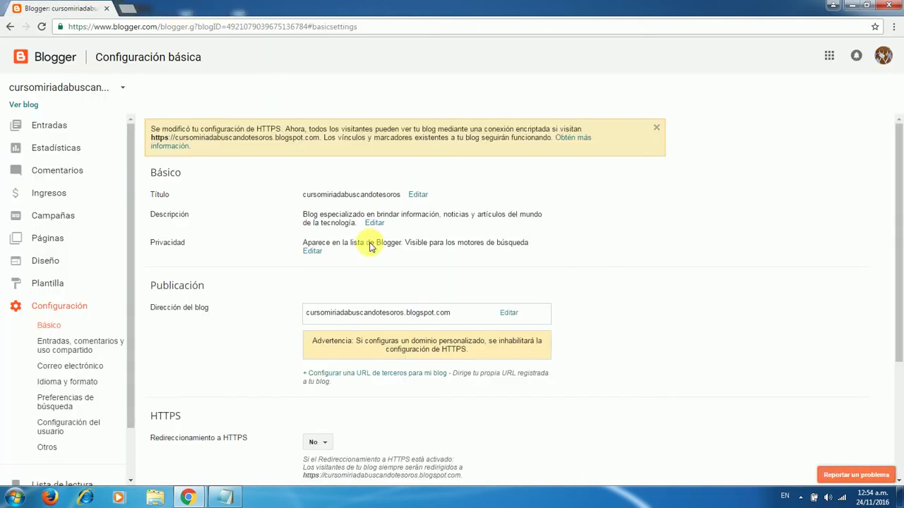
Step: Try to save marketingdigitalcursos as the blog's new blogspot.com address
click(509, 312)
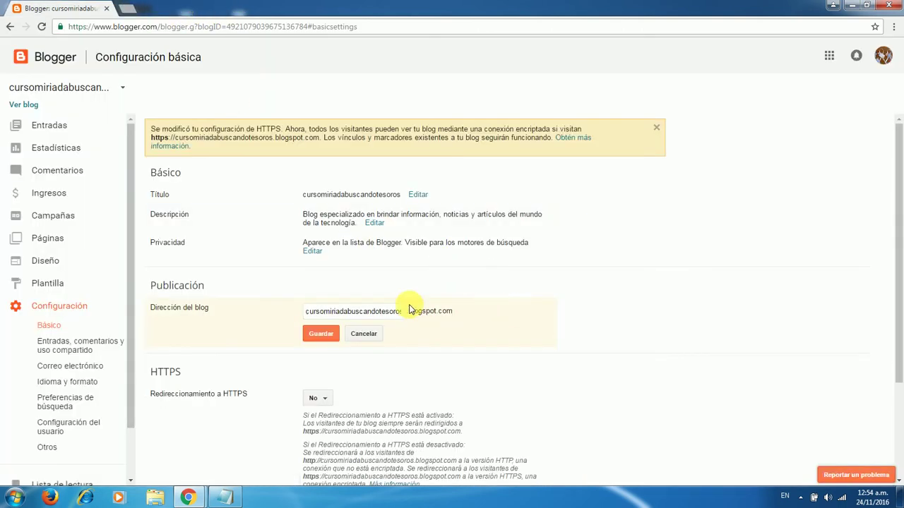
click(399, 311)
drag(305, 312, 475, 310)
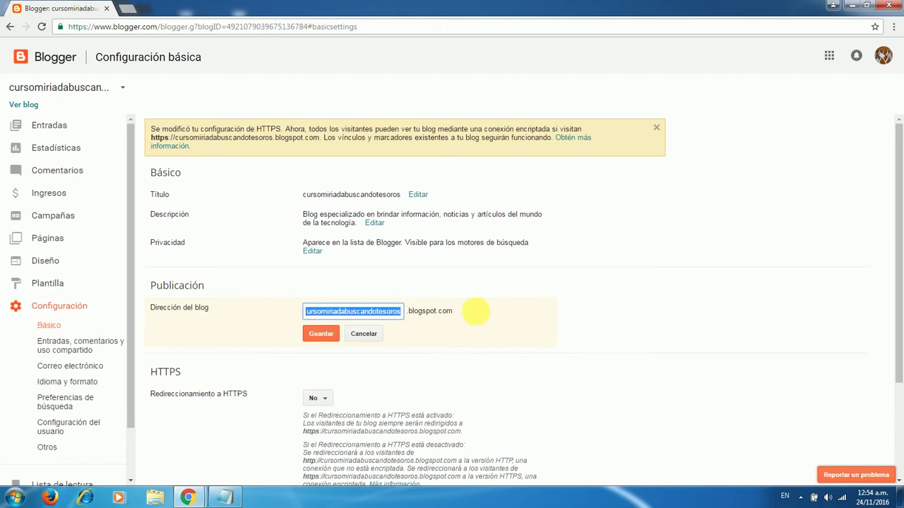
text(marke)
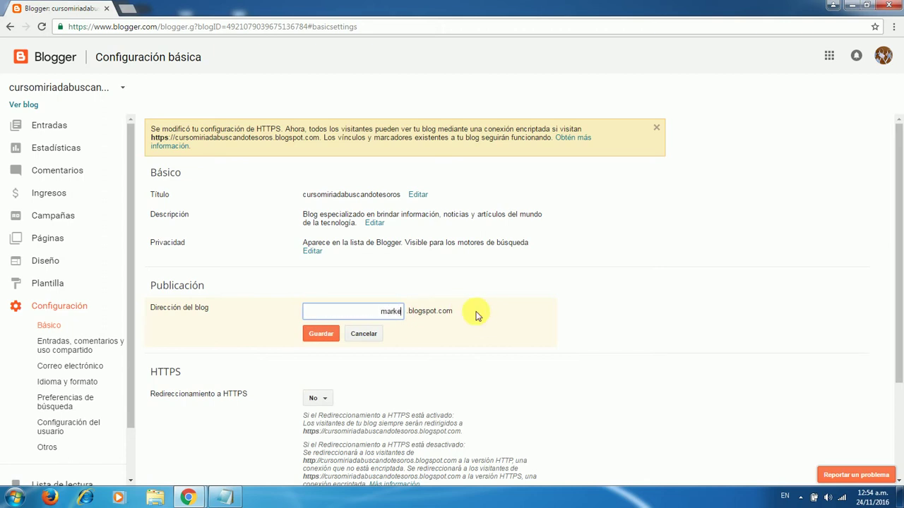
text(tingdigitalcursos)
click(325, 334)
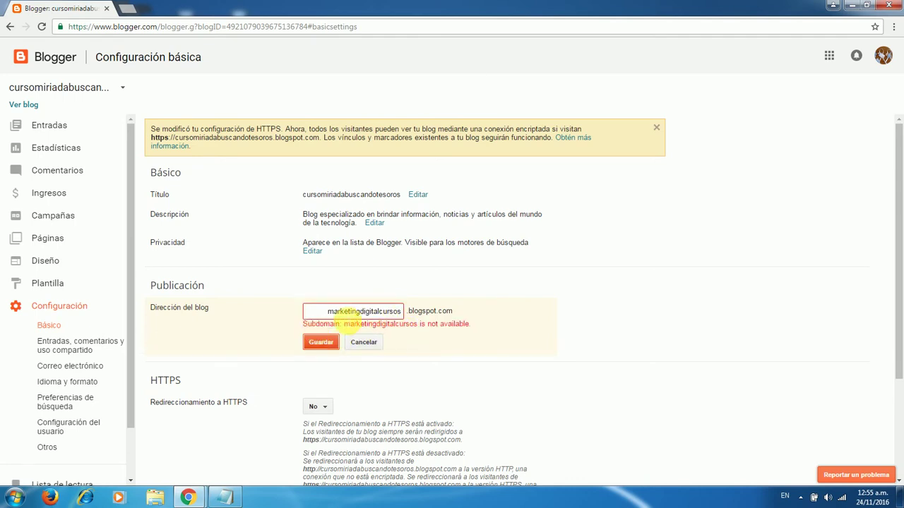
Step: Extend the blog's subdomain to marketingdigitalcursosvideos and save the new address
click(334, 310)
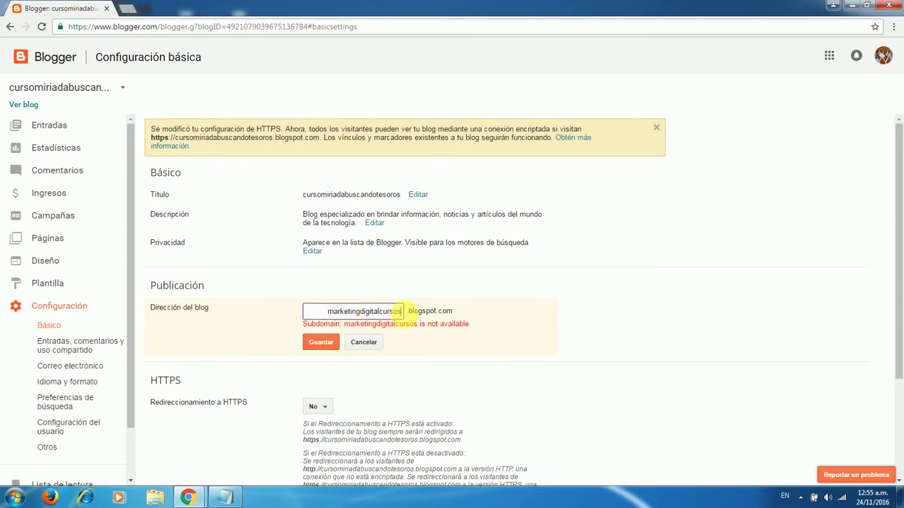
text(2016)
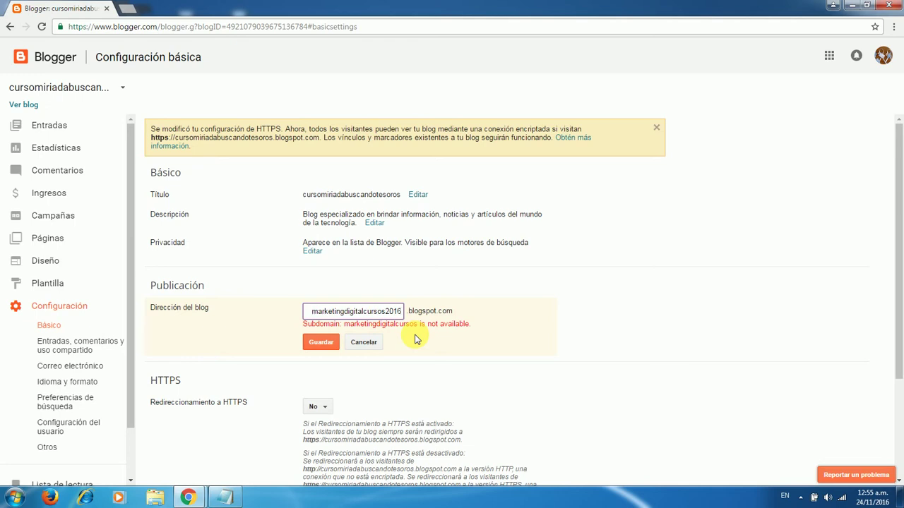
key(BackSpace)
key(BackSpace)
key(BackSpace)
key(BackSpace)
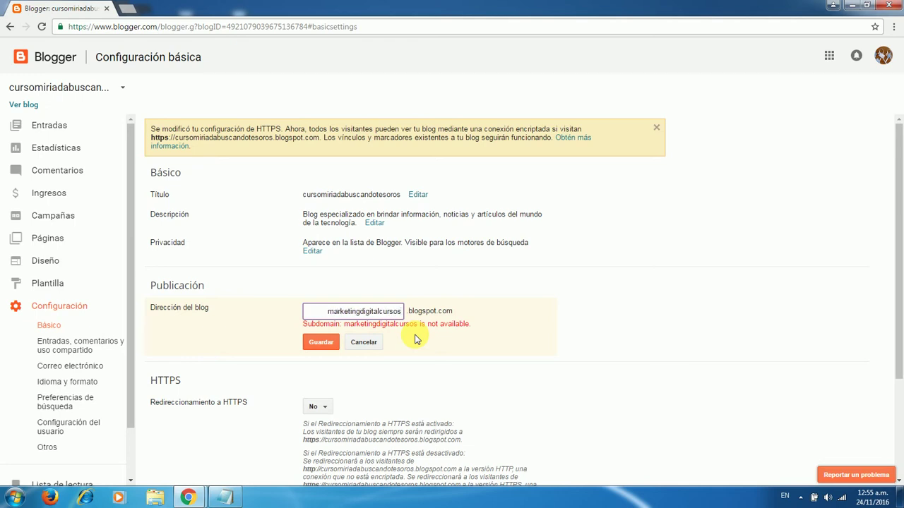
text(videos)
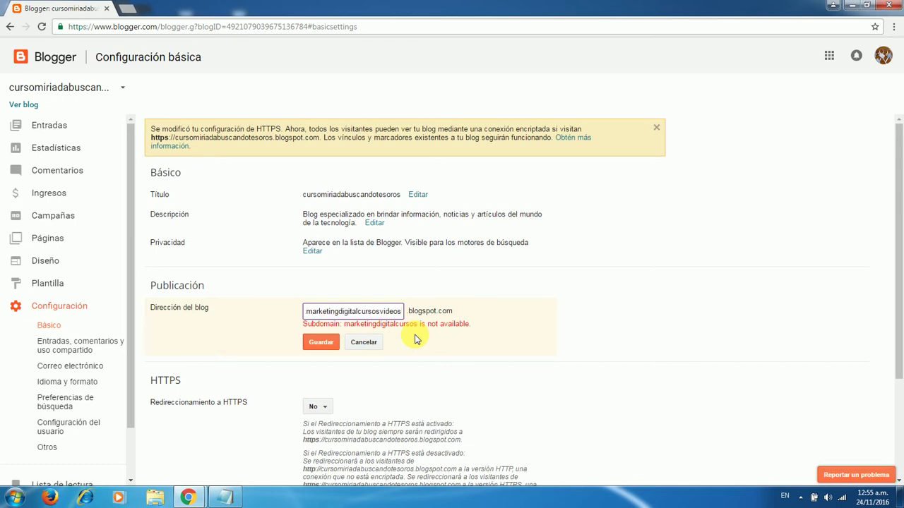
click(322, 343)
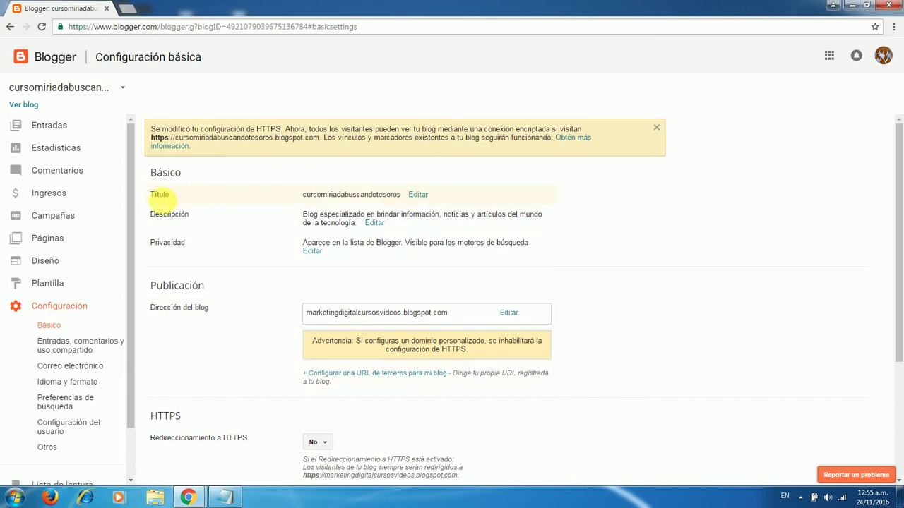
Step: Change the blog's title to "Blog de videotutoriales de marketing digital." and save it
click(423, 198)
drag(406, 199, 298, 205)
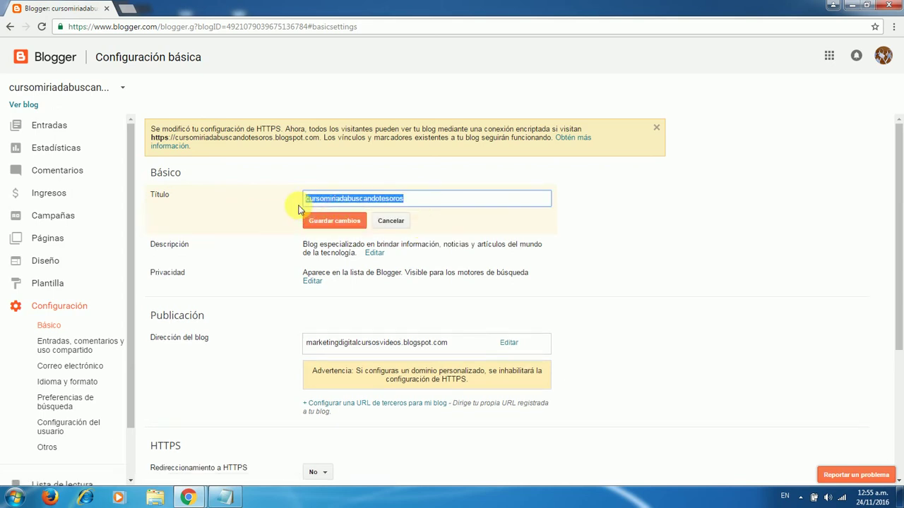
text(W)
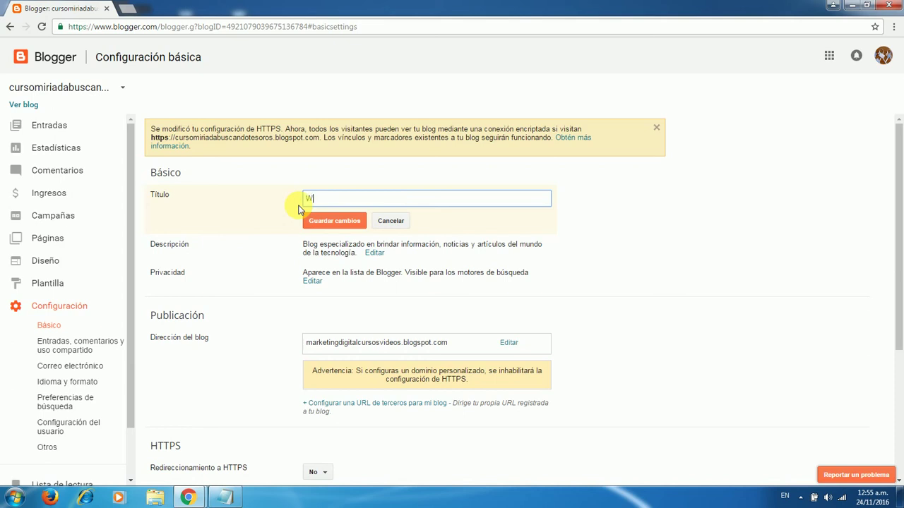
text(Blog de videotutoriales de marketing digit)
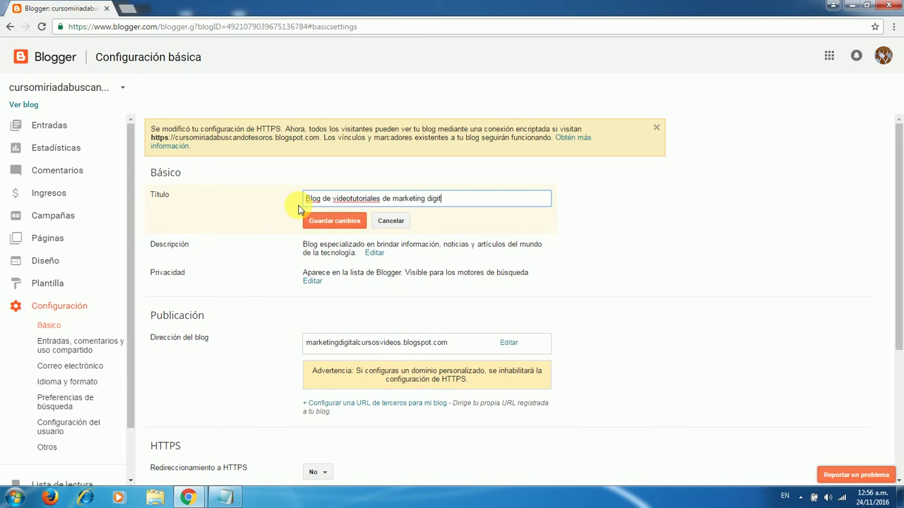
text(al.)
click(337, 222)
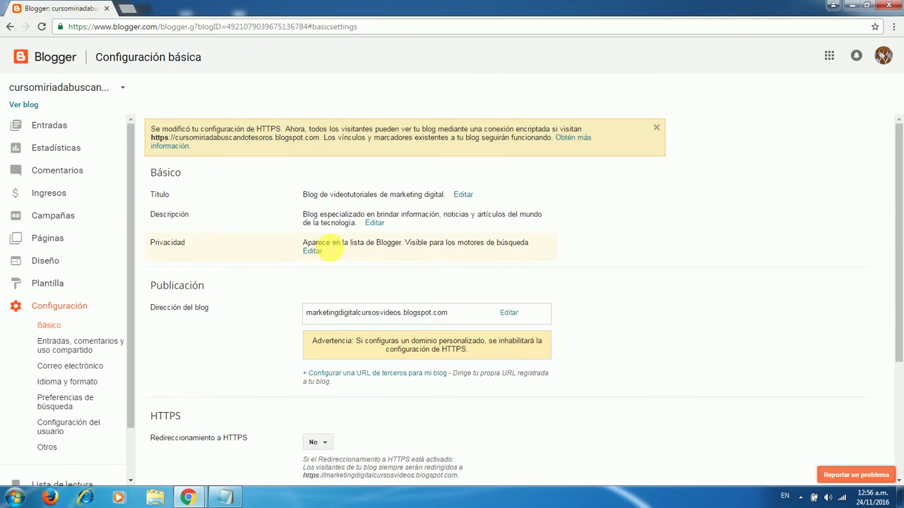
Step: Review the basic settings, check what the blog's view link opens, and close that page
scroll(618, 271, down, 2)
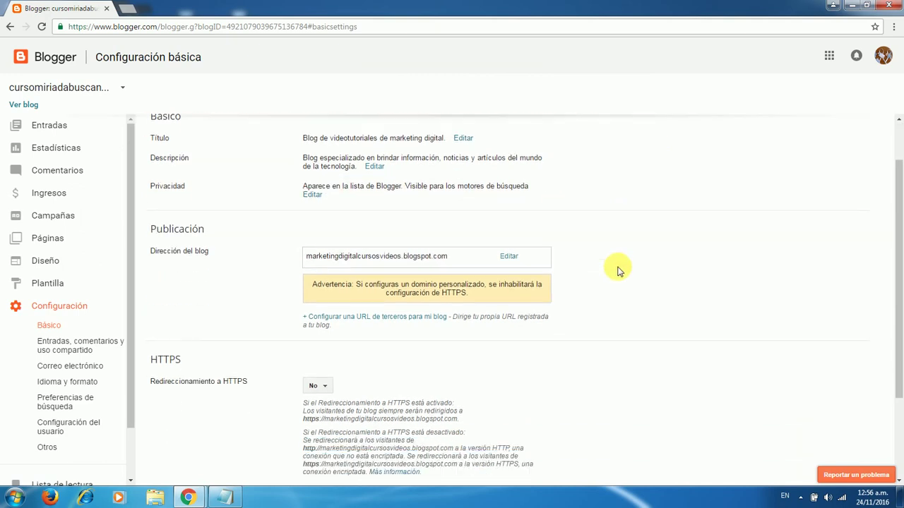
scroll(618, 270, up, 1)
scroll(618, 271, down, 1)
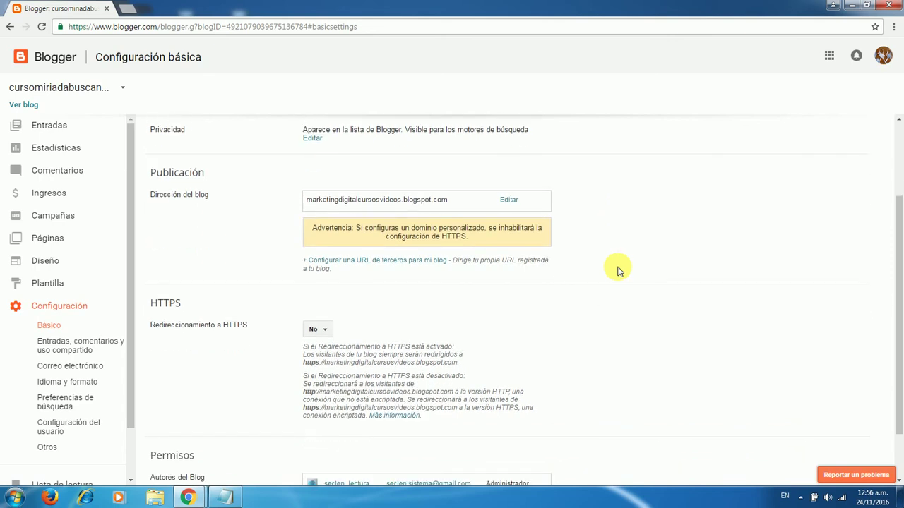
scroll(577, 258, up, 1)
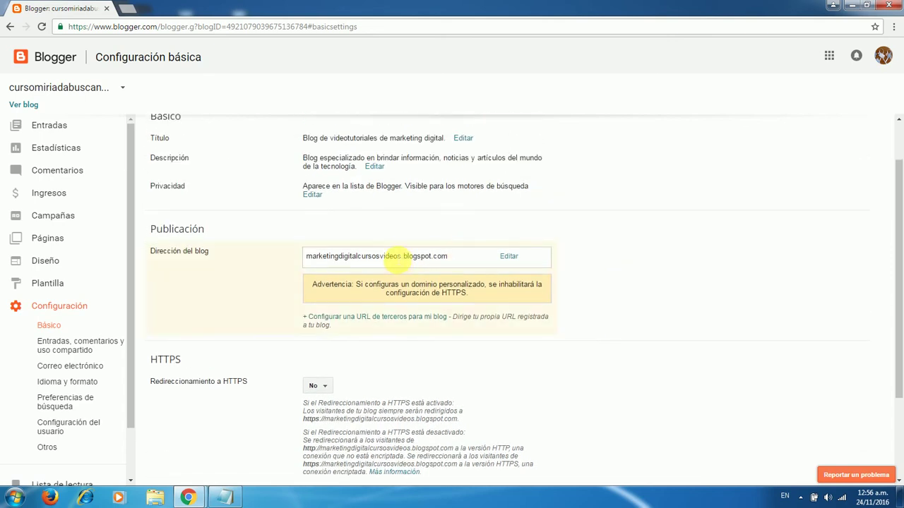
scroll(307, 192, up, 1)
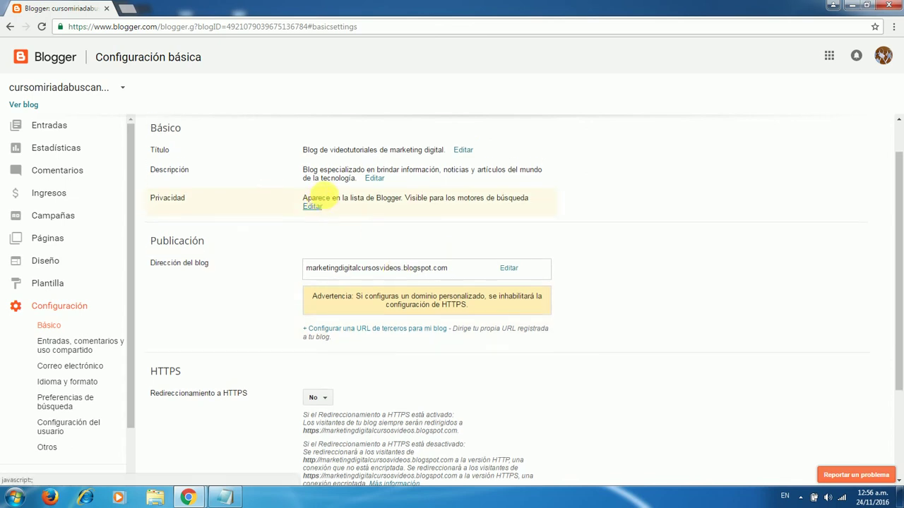
click(32, 106)
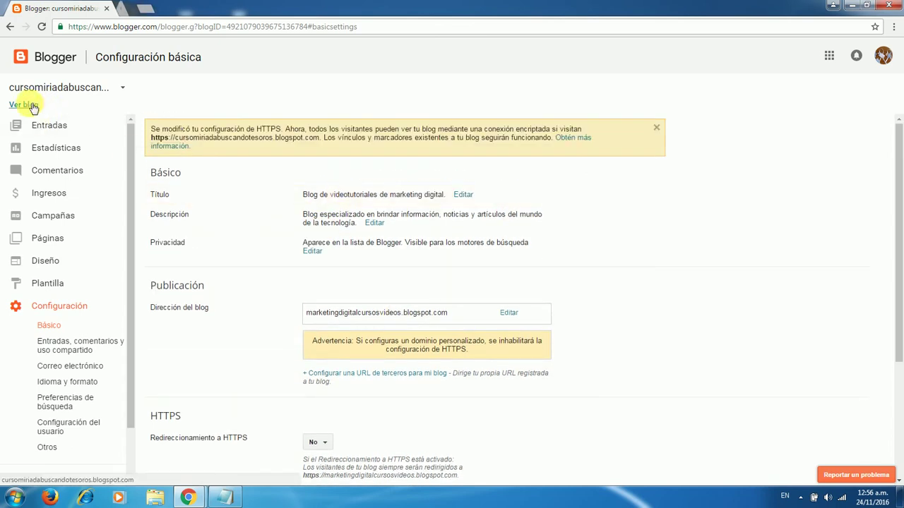
click(193, 7)
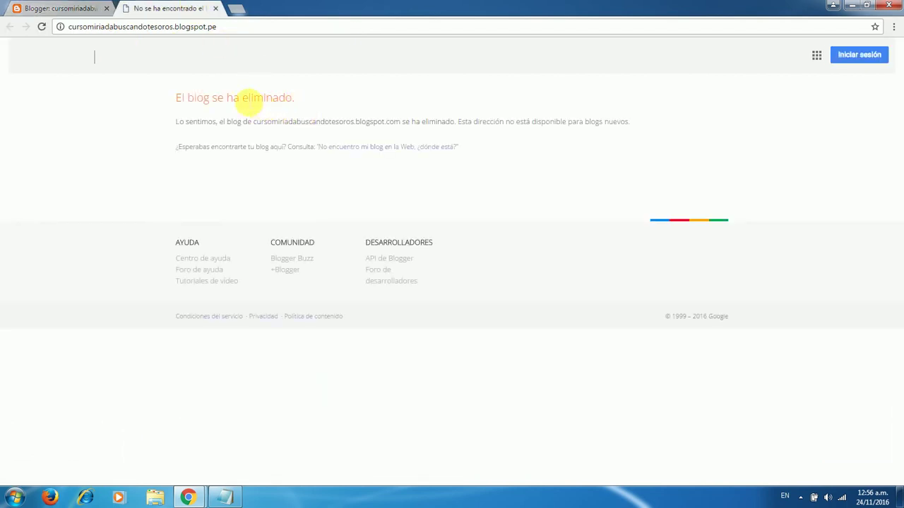
click(217, 8)
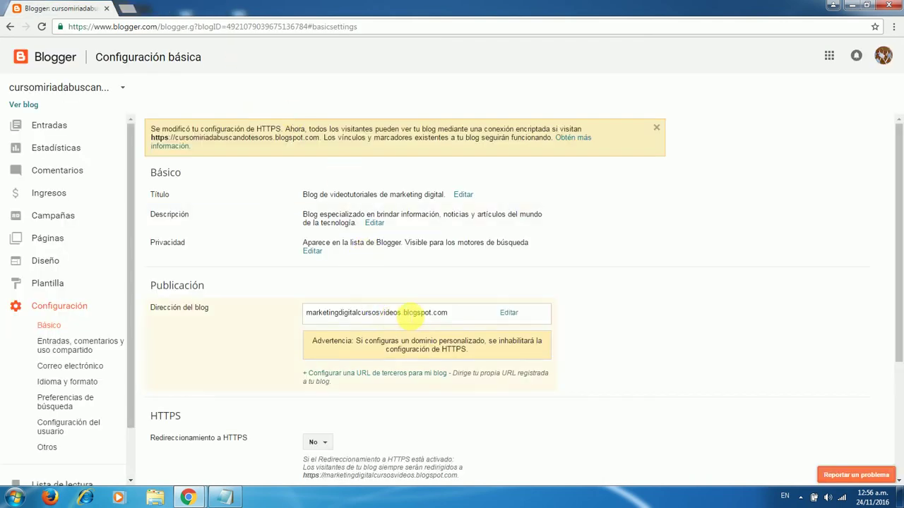
Step: Copy the new blog address, open it in a separate browser tab to check the live blog, and return to the settings
drag(453, 319, 306, 319)
key(ctrl+c)
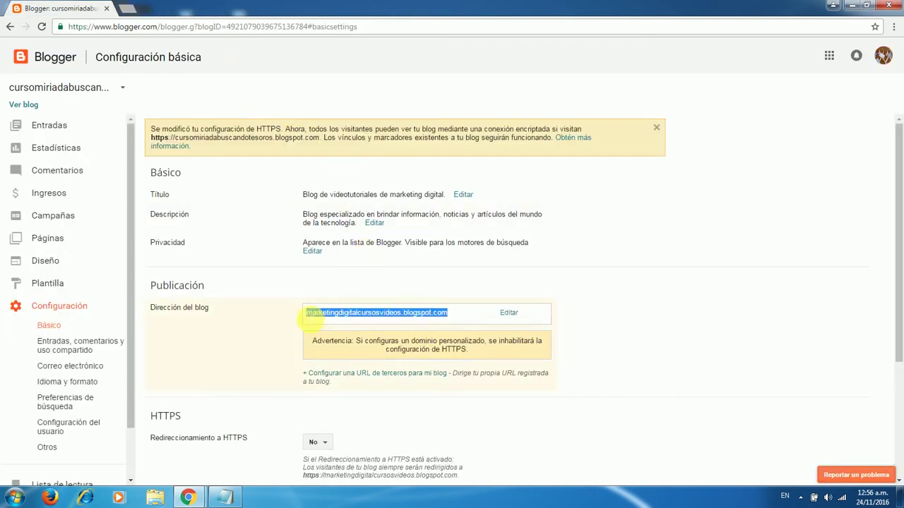
click(127, 9)
key(ctrl+v)
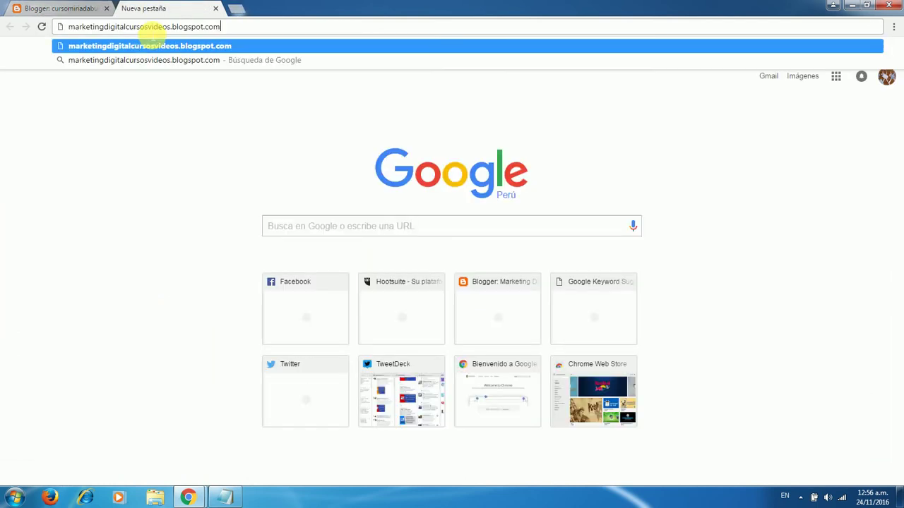
key(Return)
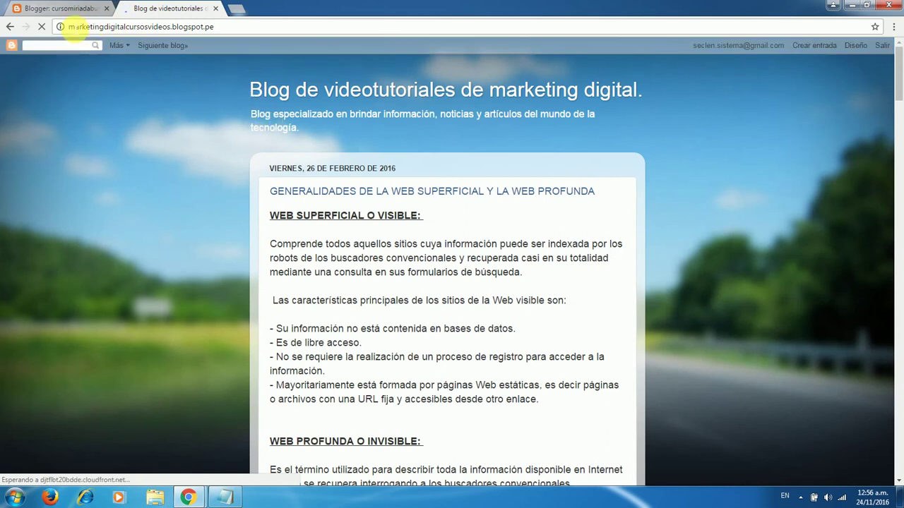
drag(69, 27, 232, 26)
click(231, 29)
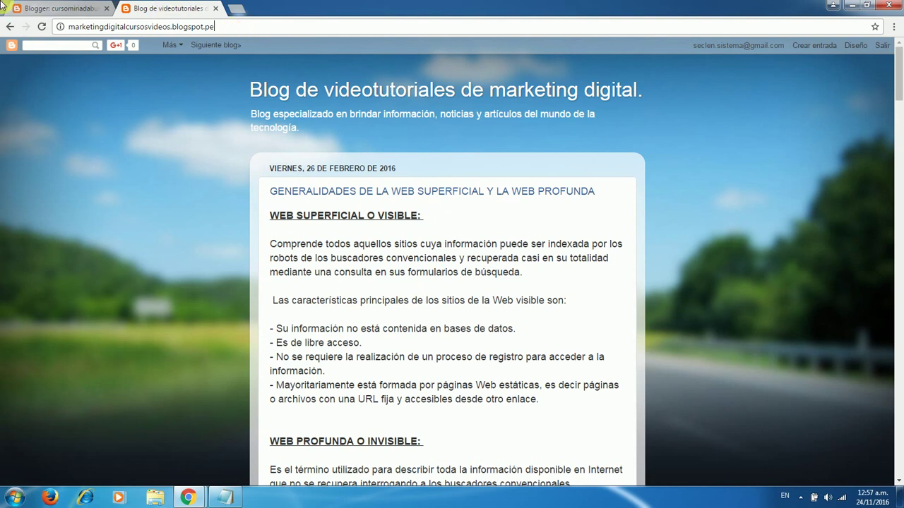
click(74, 8)
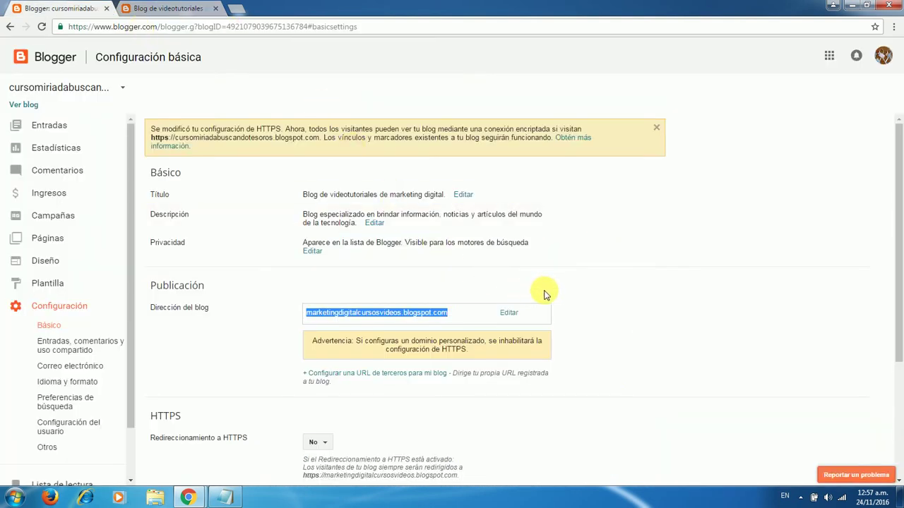